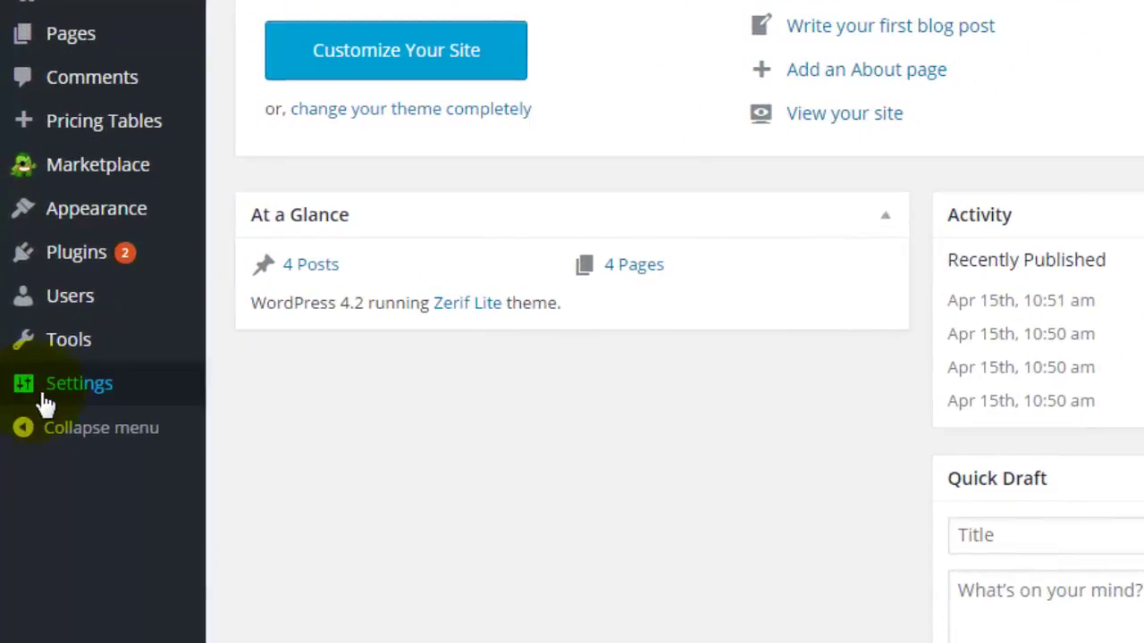
{"action": "mouse_move", "coordinate": [82, 390]}
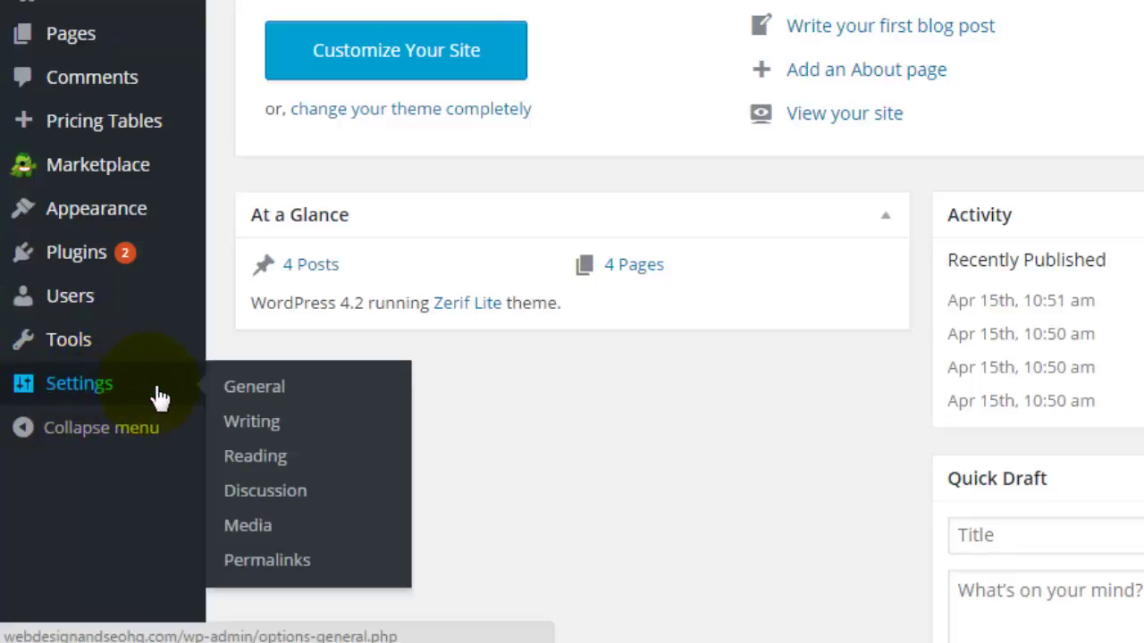
{"action": "left_click", "coordinate": [265, 391]}
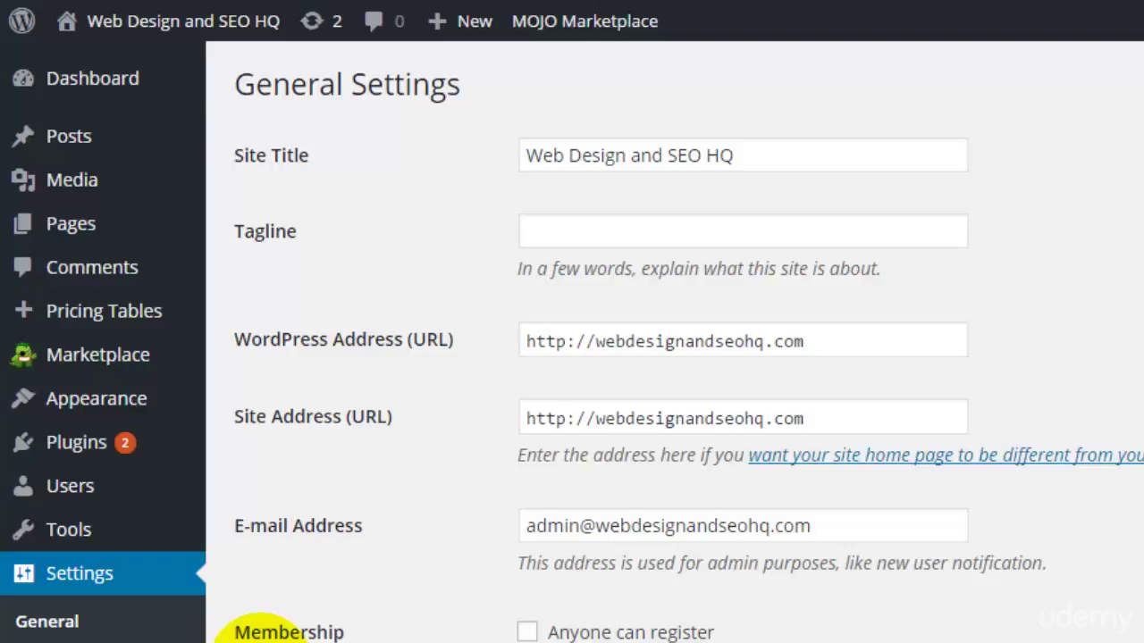
{"action": "left_click", "coordinate": [605, 353]}
{"action": "type", "text": "ww"}
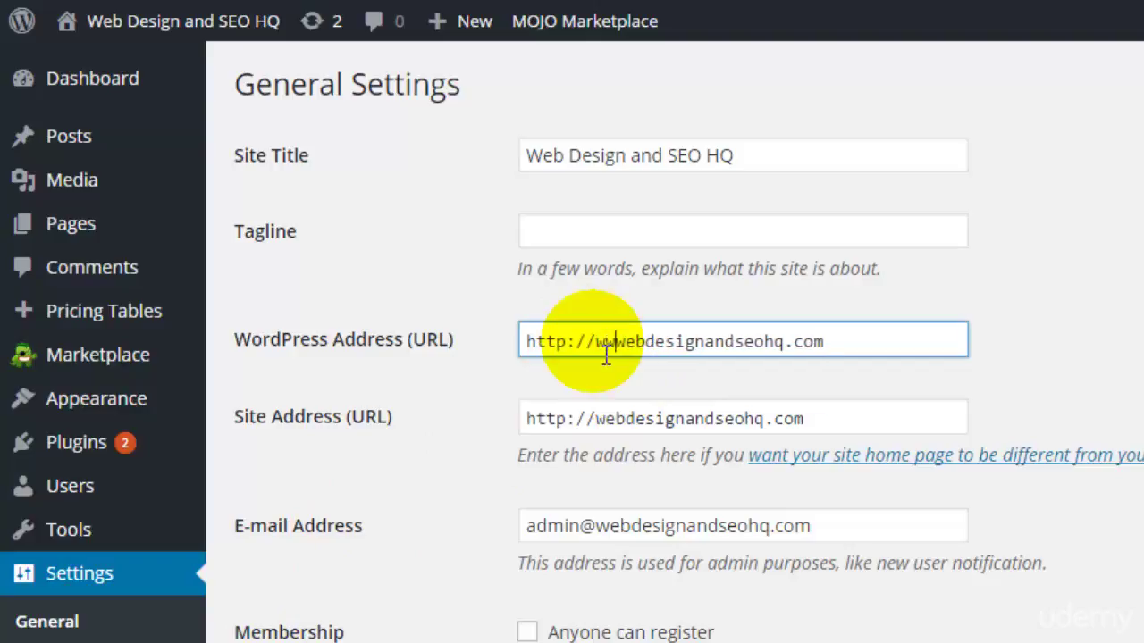
{"action": "type", "text": "w."}
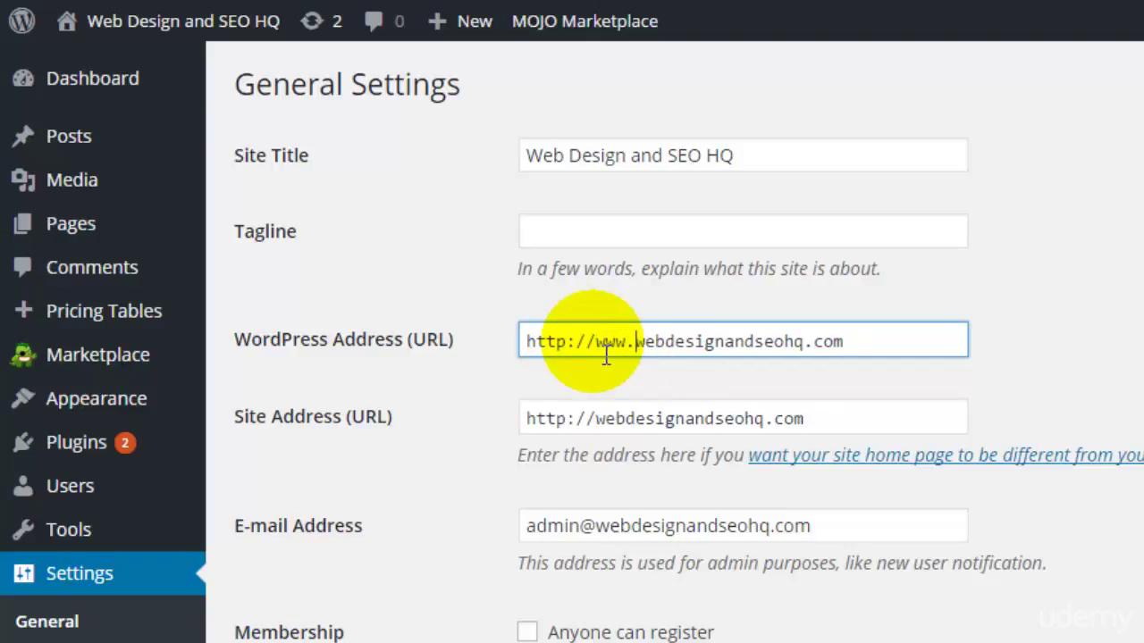
{"action": "left_click", "coordinate": [592, 416]}
{"action": "type", "text": "www."}
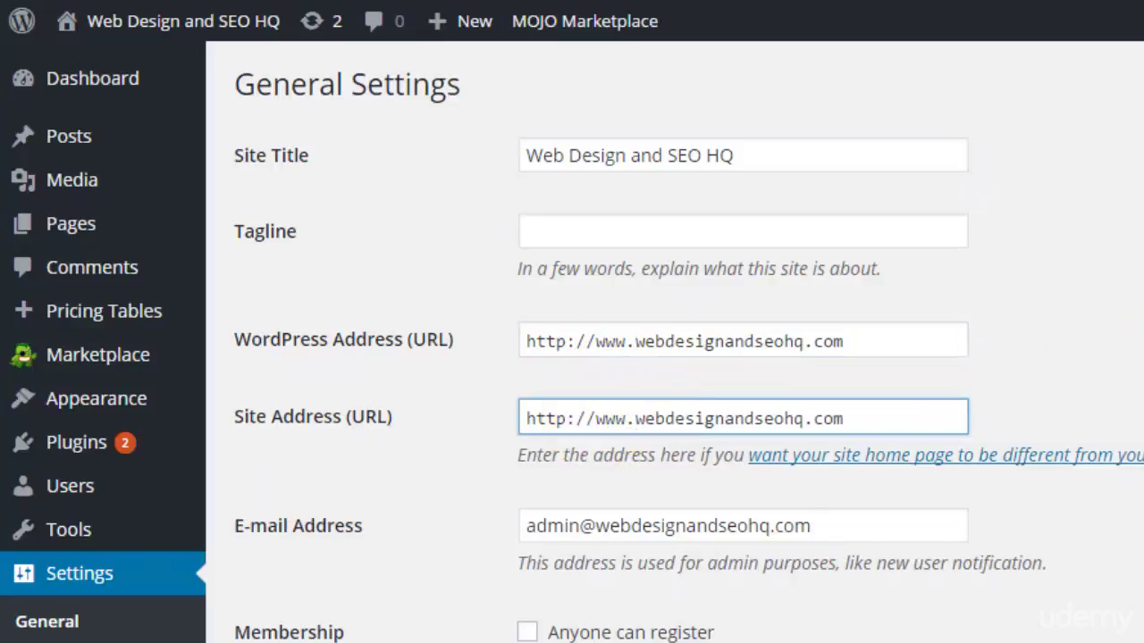
- Review the remaining General settings, from membership and the new user default role choices to date, time and language
{"action": "scroll", "coordinate": [571, 358], "scroll_direction": "down", "scroll_amount": 3}
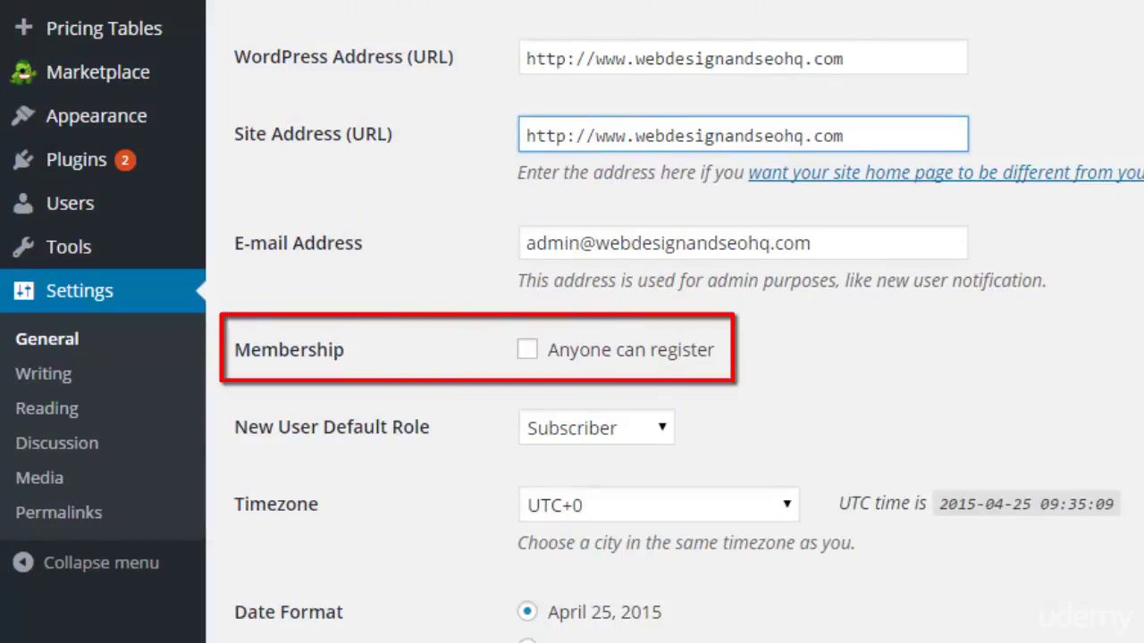
{"action": "left_click", "coordinate": [666, 429]}
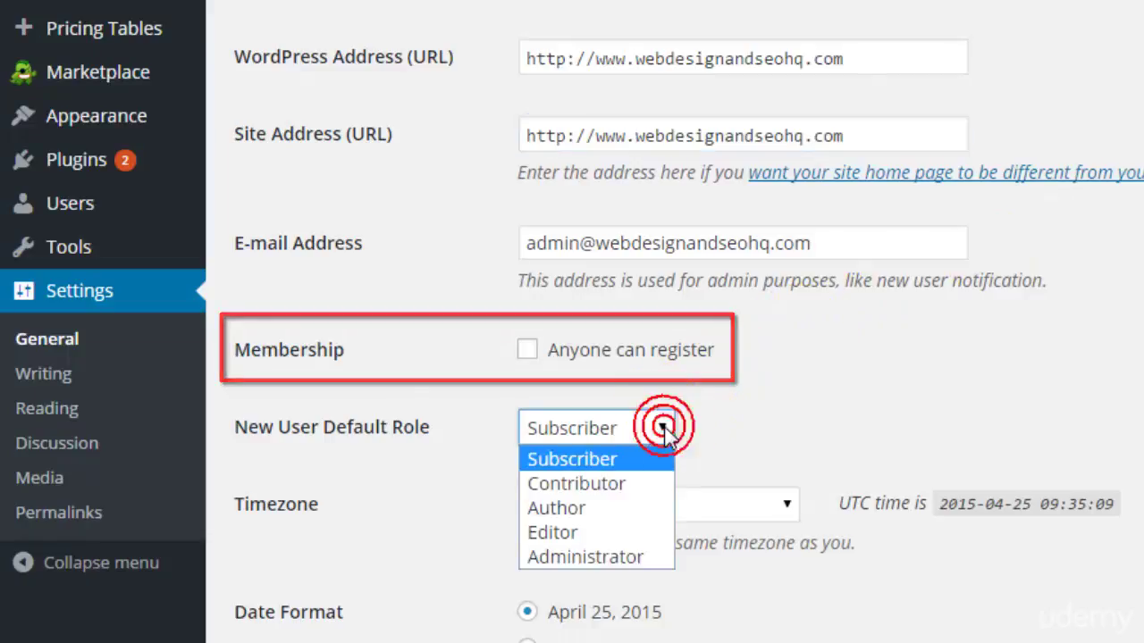
{"action": "left_click", "coordinate": [758, 416]}
{"action": "scroll", "coordinate": [922, 389], "scroll_direction": "down", "scroll_amount": 5}
{"action": "scroll", "coordinate": [921, 383], "scroll_direction": "down", "scroll_amount": 2}
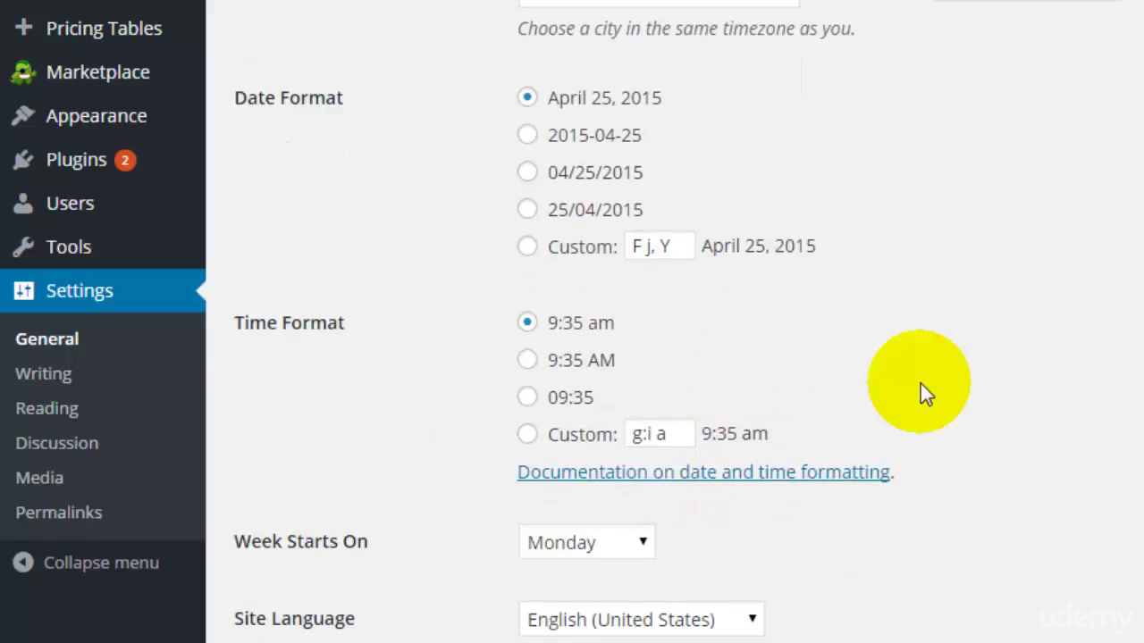
{"action": "scroll", "coordinate": [925, 393], "scroll_direction": "down", "scroll_amount": 1}
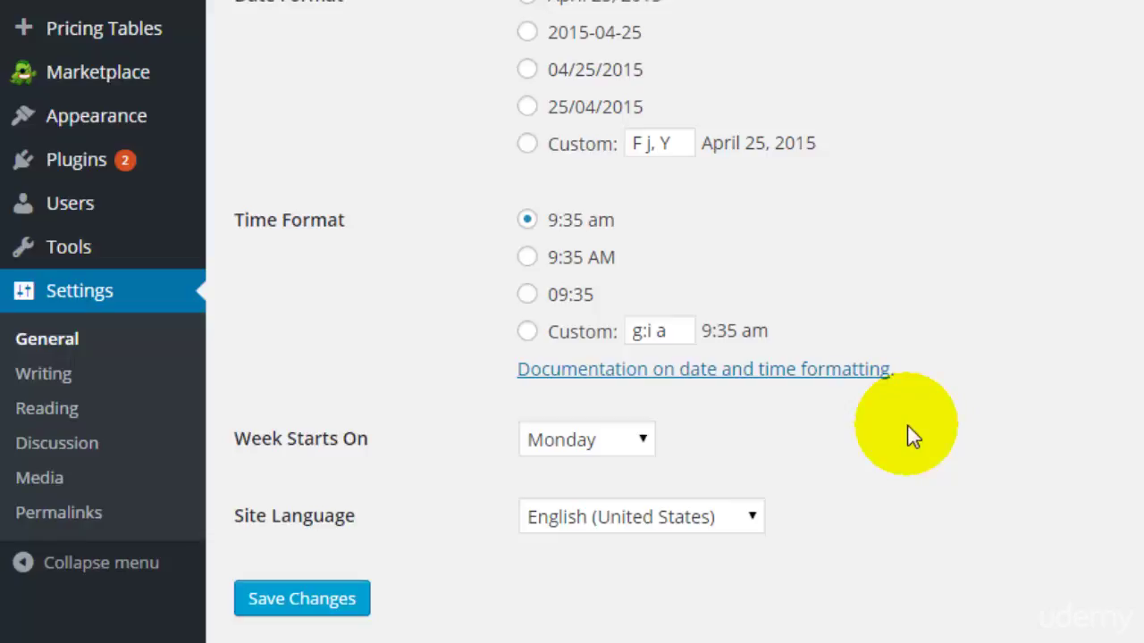
- In the Writing settings, set the default post category to Web Design
{"action": "left_click", "coordinate": [146, 372]}
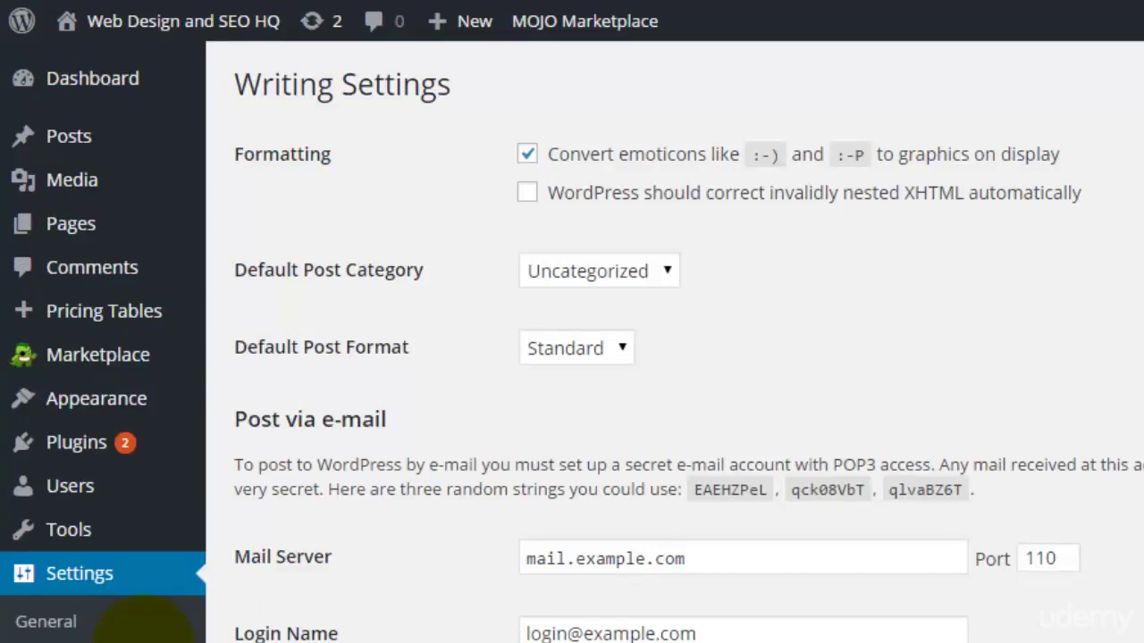
{"action": "left_click", "coordinate": [548, 277]}
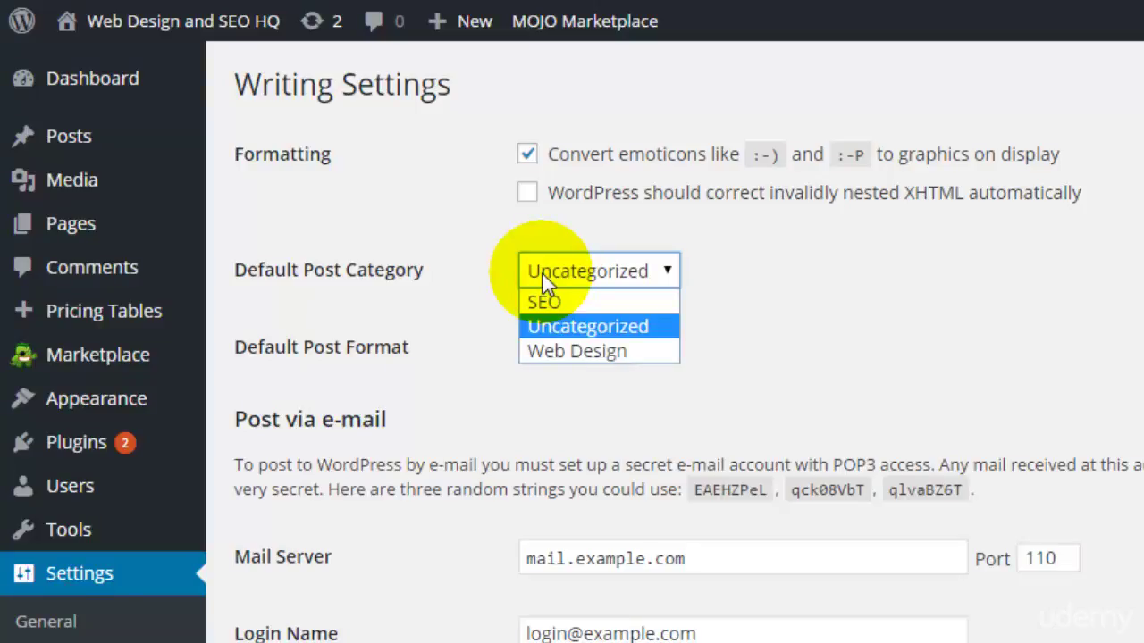
{"action": "left_click", "coordinate": [552, 350]}
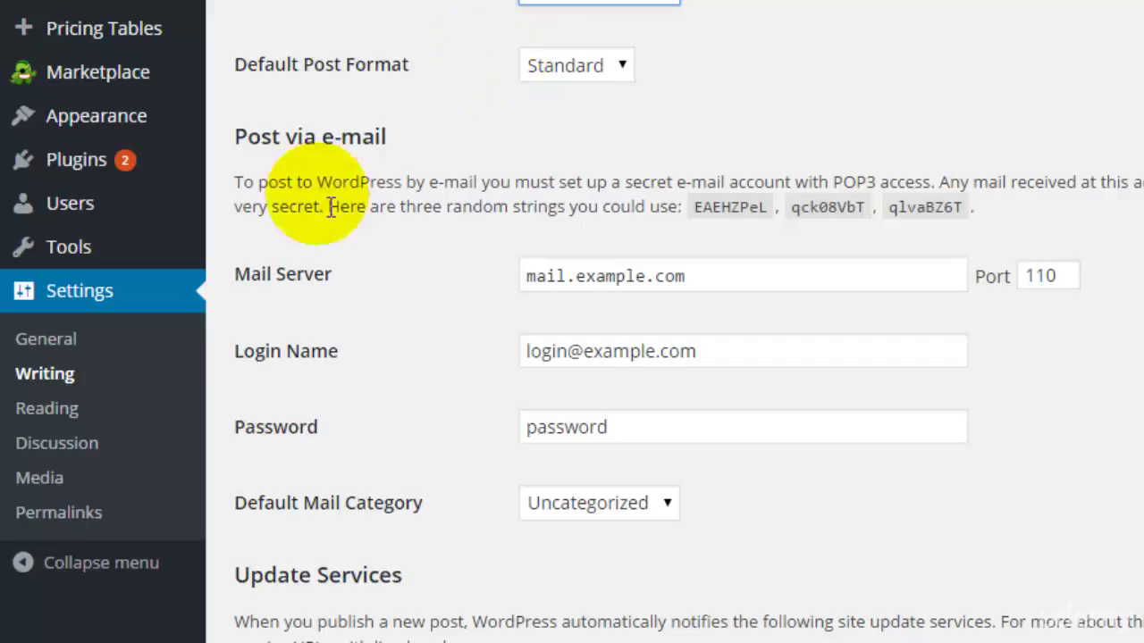
- In the Reading settings, make the front page display a static page and check which pages are offered for Front page and Posts page
{"action": "left_click", "coordinate": [165, 411]}
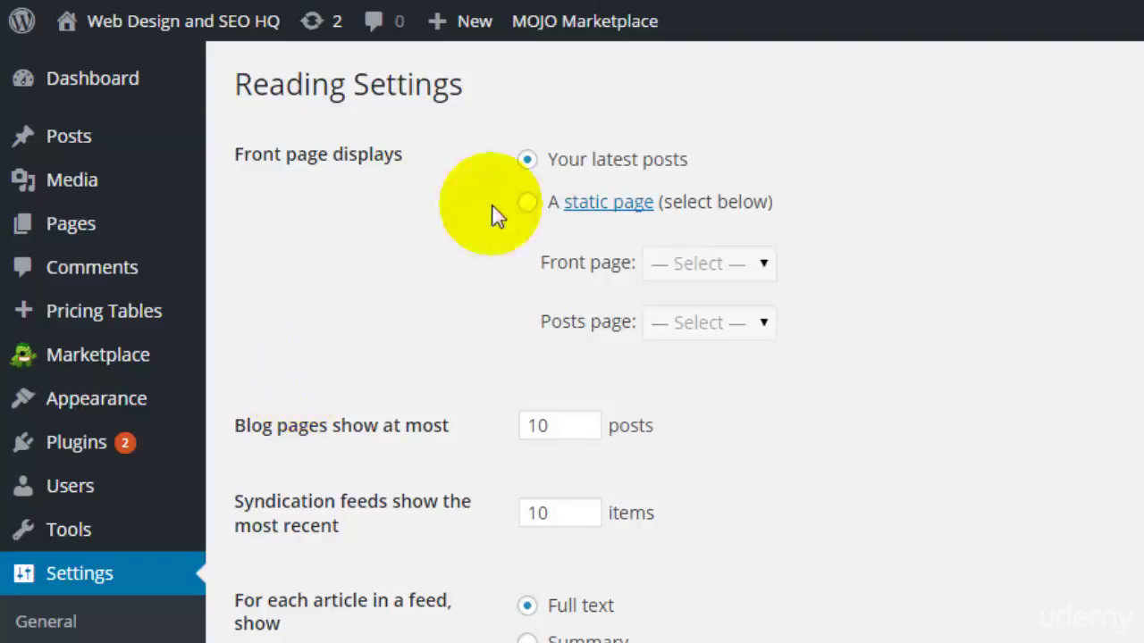
{"action": "left_click", "coordinate": [539, 204]}
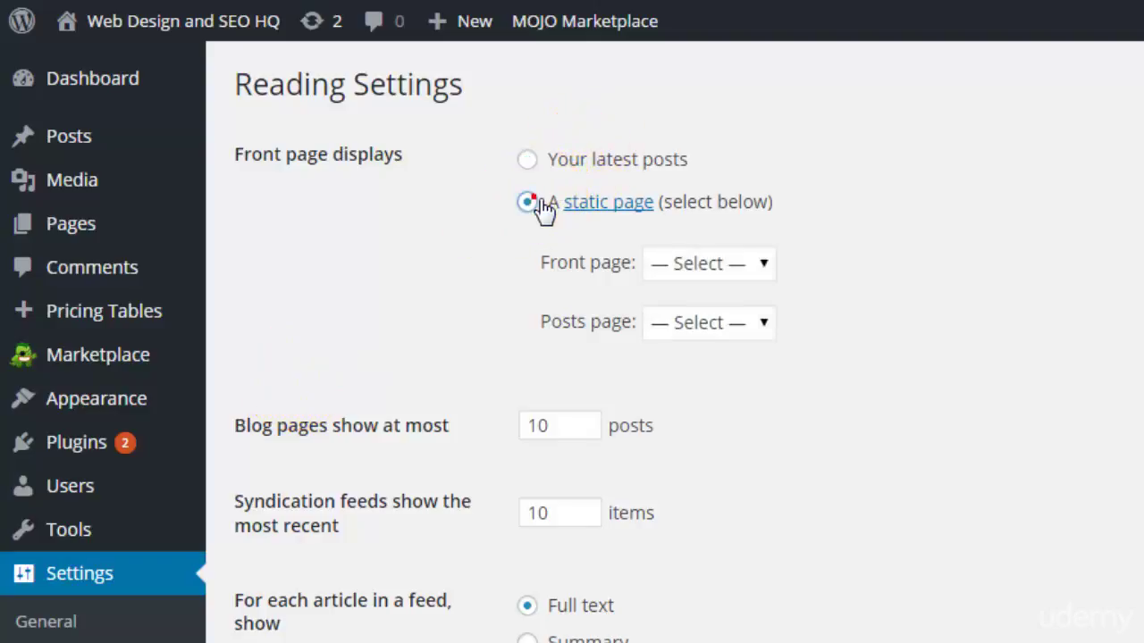
{"action": "left_click", "coordinate": [766, 270]}
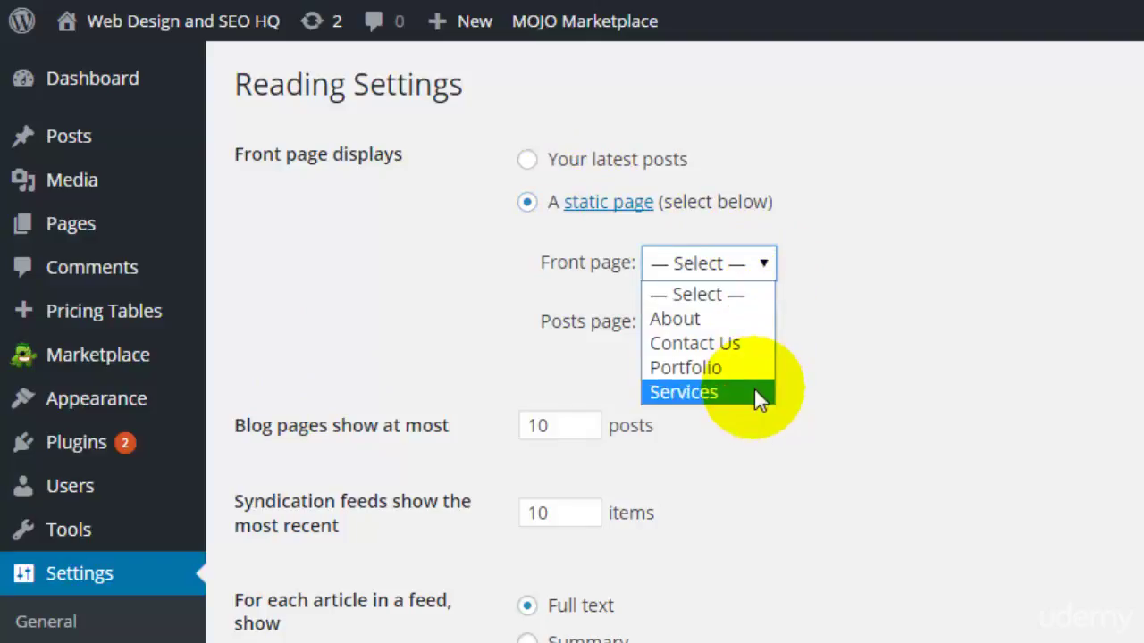
{"action": "left_click", "coordinate": [784, 271]}
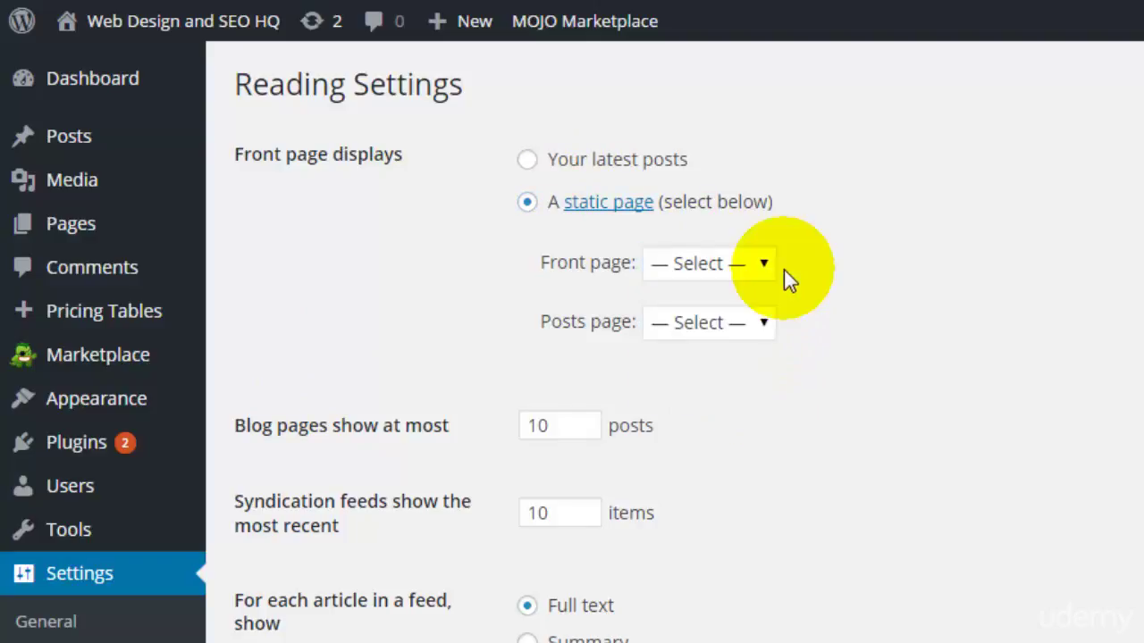
{"action": "left_click", "coordinate": [766, 327]}
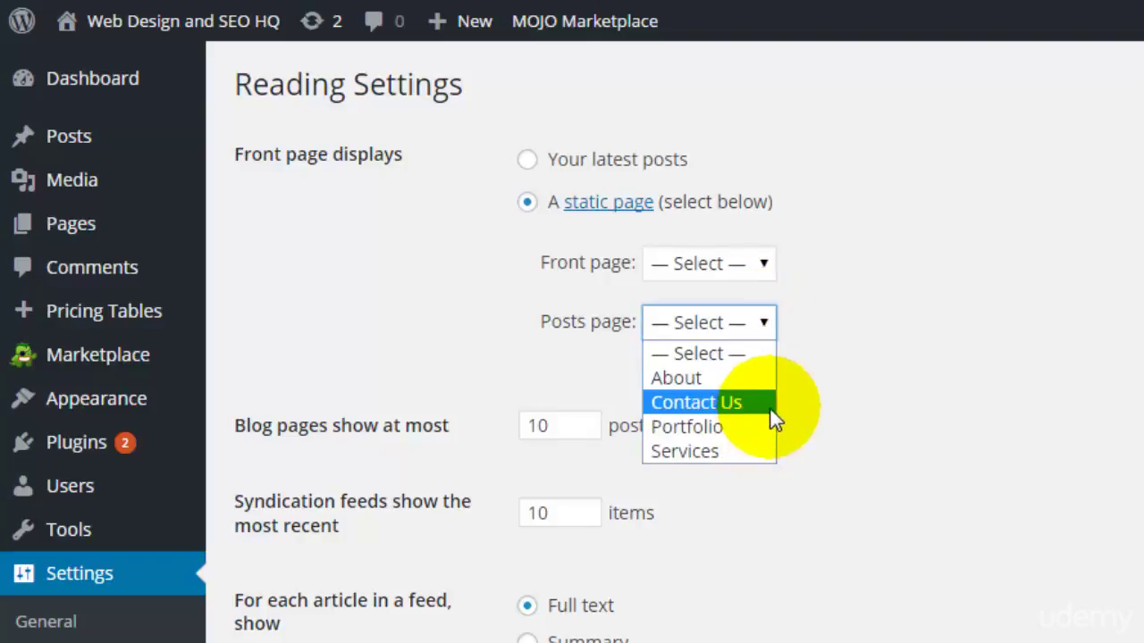
{"action": "left_click", "coordinate": [786, 375]}
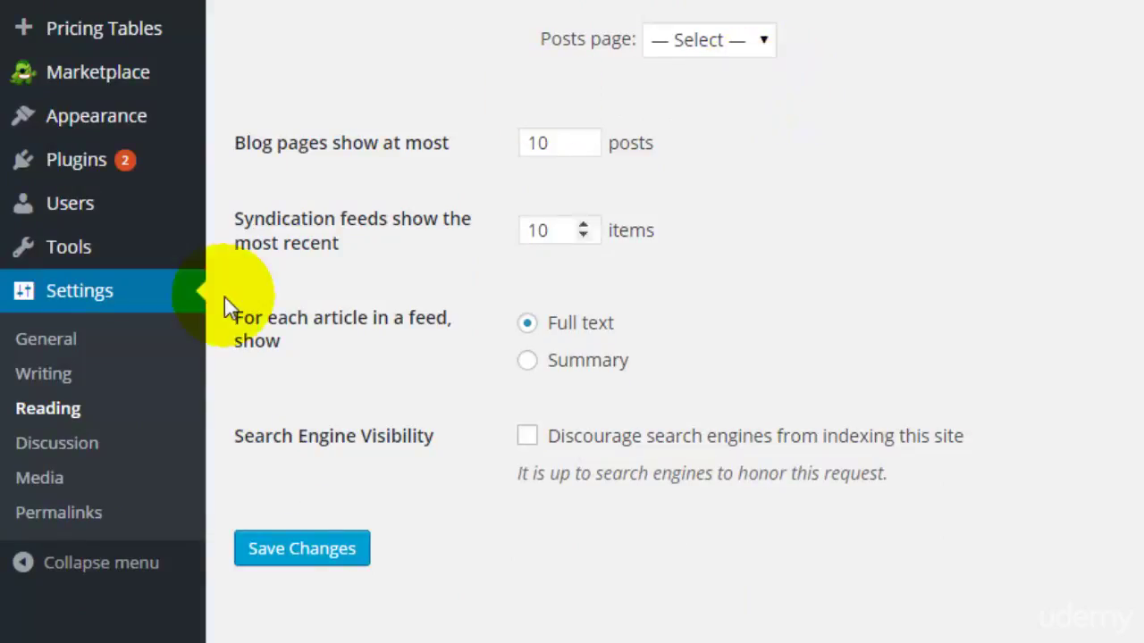
- In the Discussion settings, stop requiring users to be registered to comment and require comment authors to fill out name and e-mail
{"action": "left_click", "coordinate": [125, 452]}
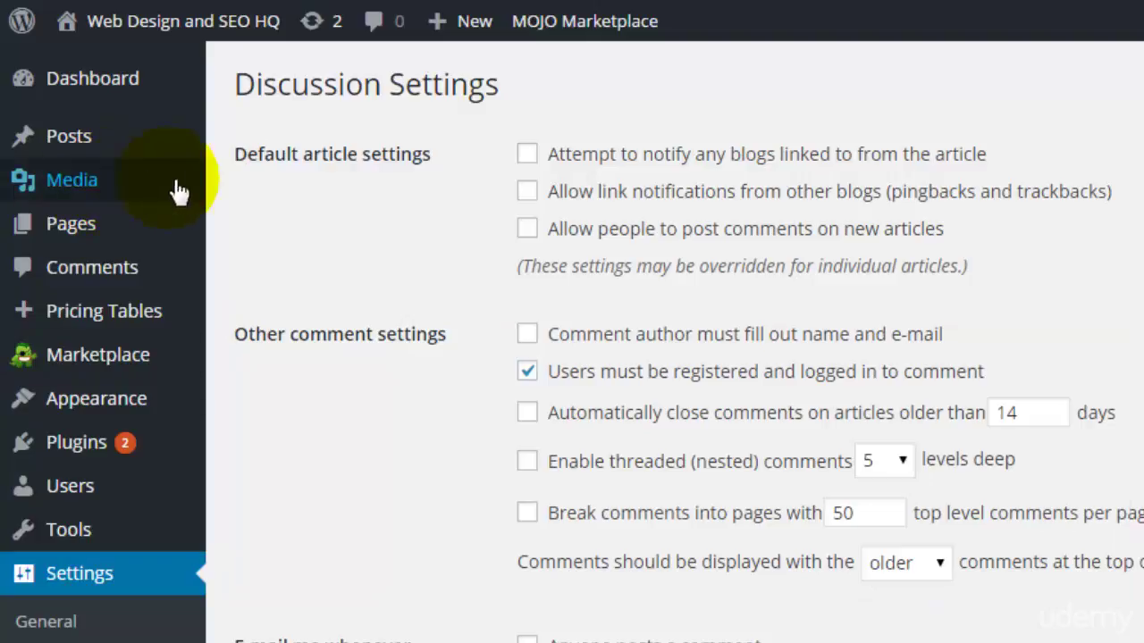
{"action": "left_click", "coordinate": [528, 374]}
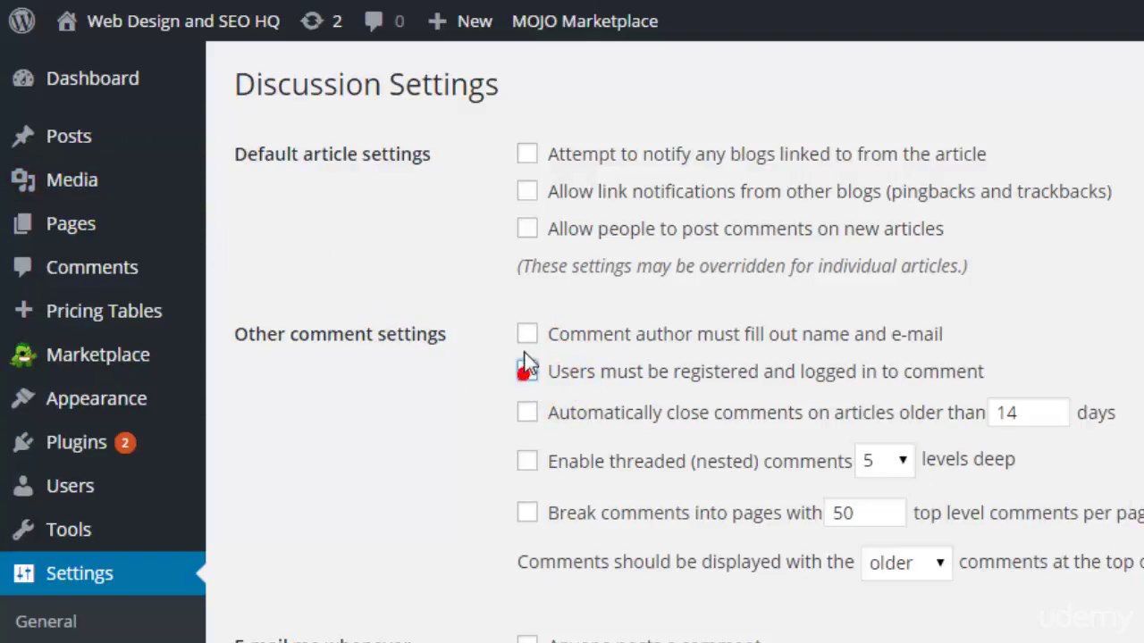
{"action": "left_click", "coordinate": [528, 341]}
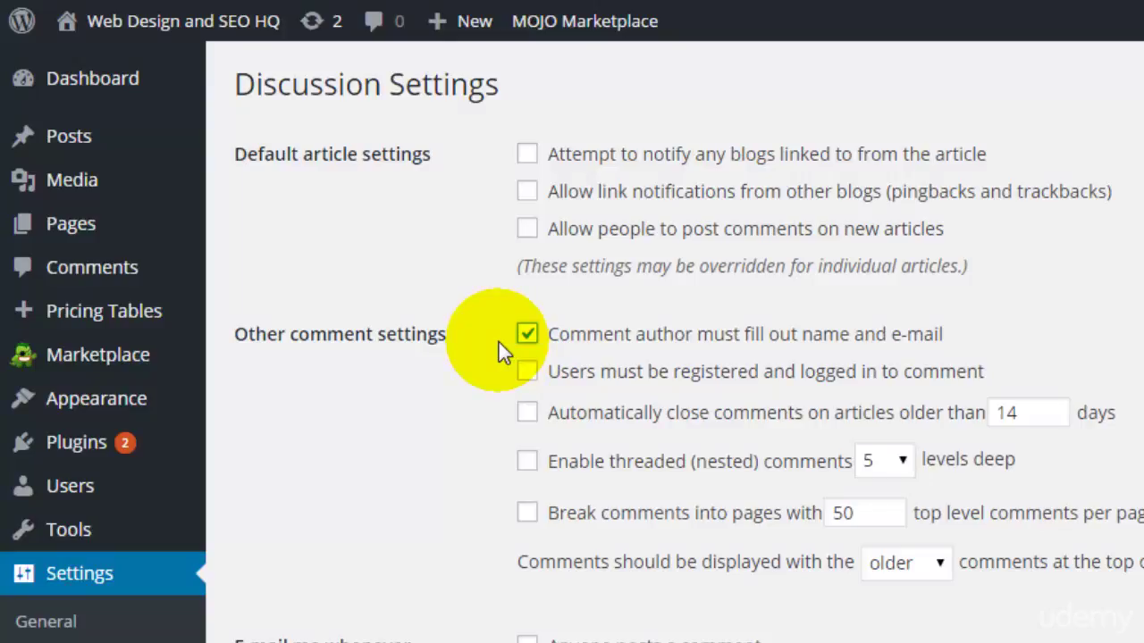
- Review the remaining Discussion settings, covering e-mail notifications, comment approval, moderation, blacklist and avatars
{"action": "scroll", "coordinate": [498, 342], "scroll_direction": "down", "scroll_amount": 4}
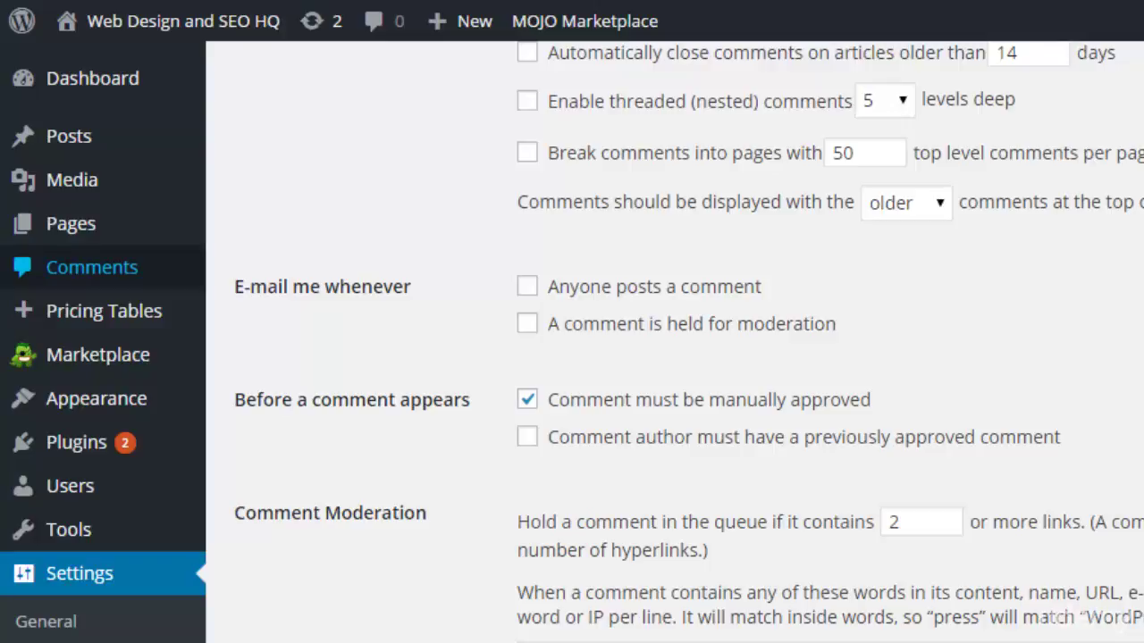
{"action": "scroll", "coordinate": [679, 357], "scroll_direction": "down", "scroll_amount": 4}
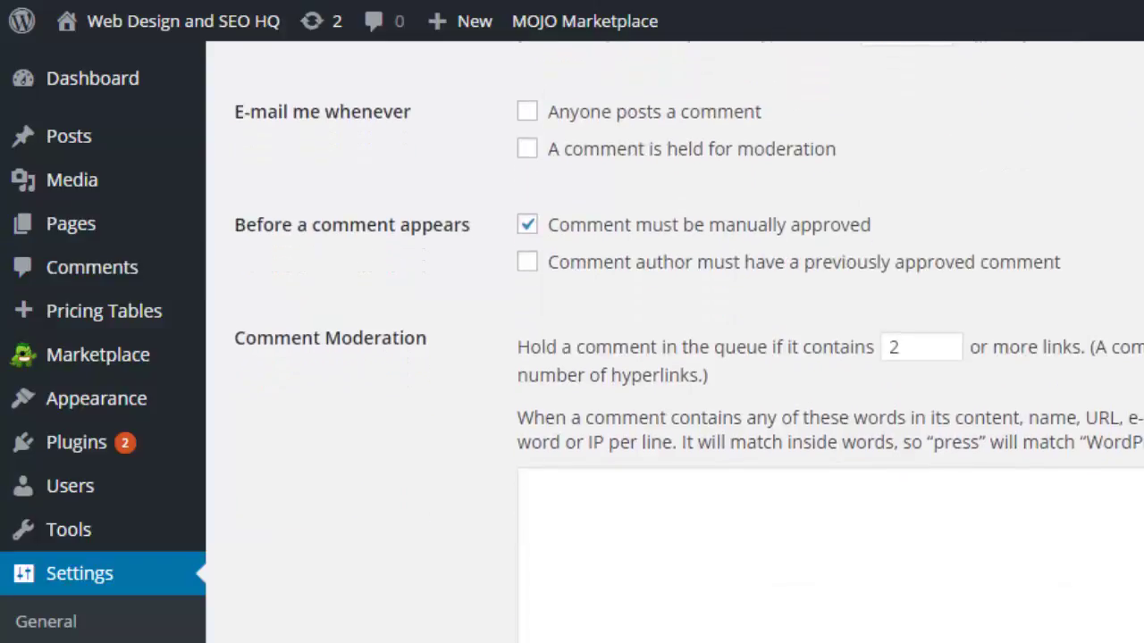
{"action": "scroll", "coordinate": [679, 357], "scroll_direction": "down", "scroll_amount": 1}
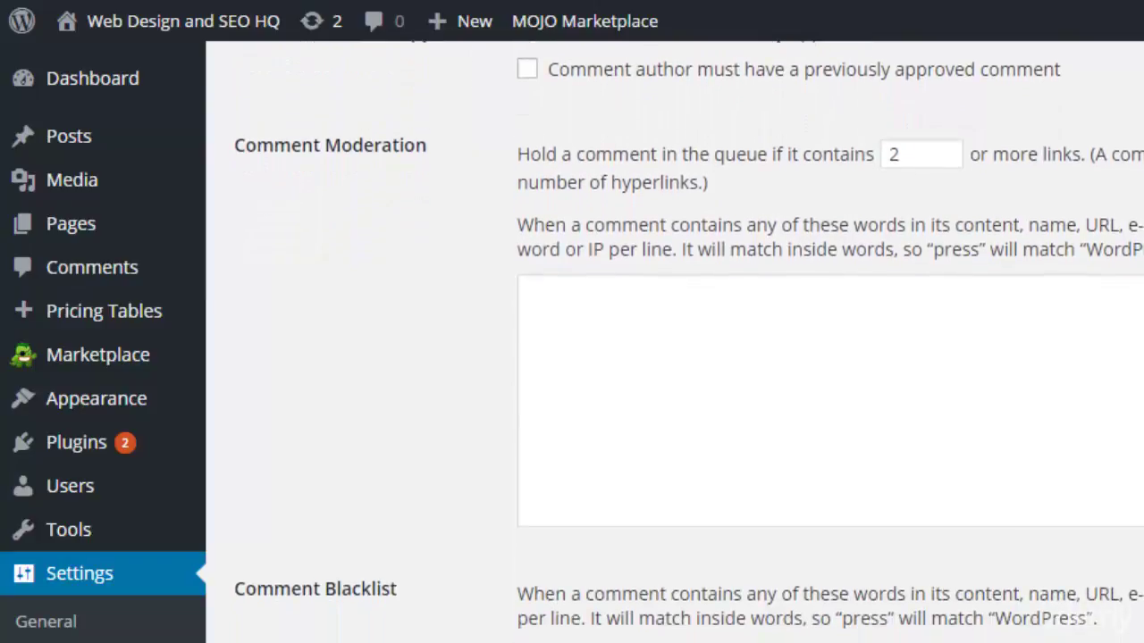
{"action": "scroll", "coordinate": [679, 357], "scroll_direction": "down", "scroll_amount": 1}
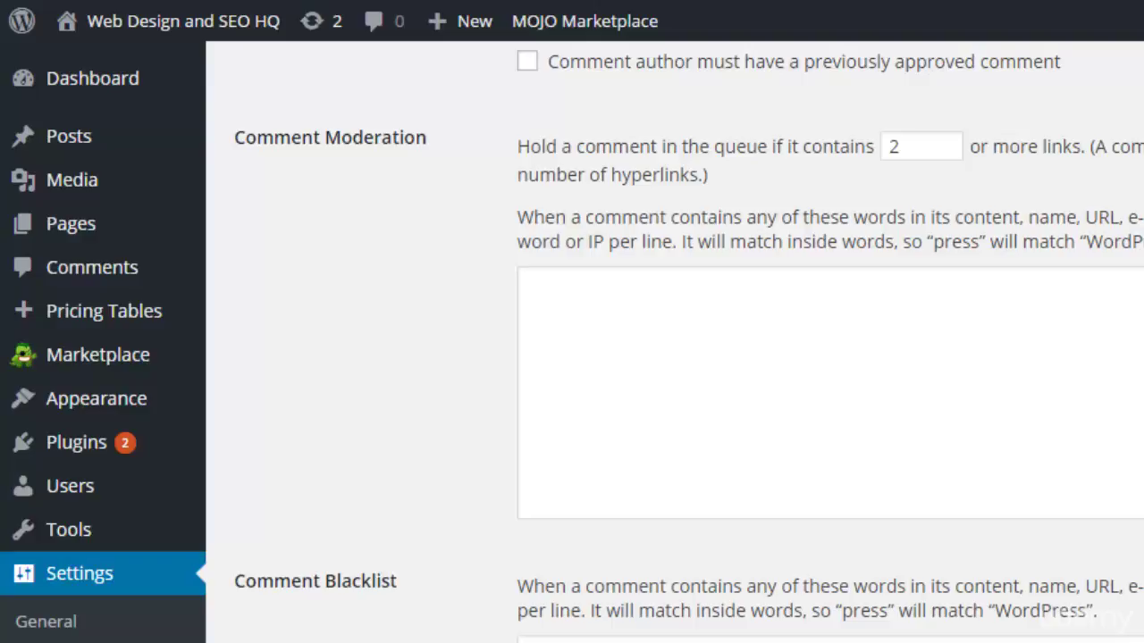
{"action": "scroll", "coordinate": [679, 358], "scroll_direction": "down", "scroll_amount": 5}
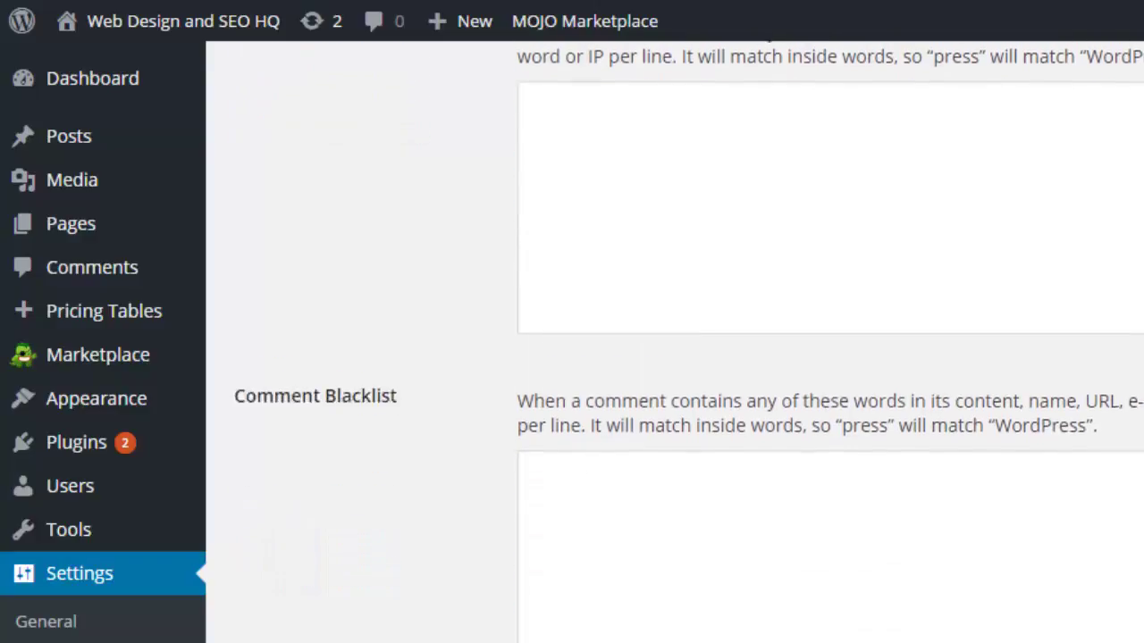
{"action": "scroll", "coordinate": [679, 357], "scroll_direction": "down", "scroll_amount": 3}
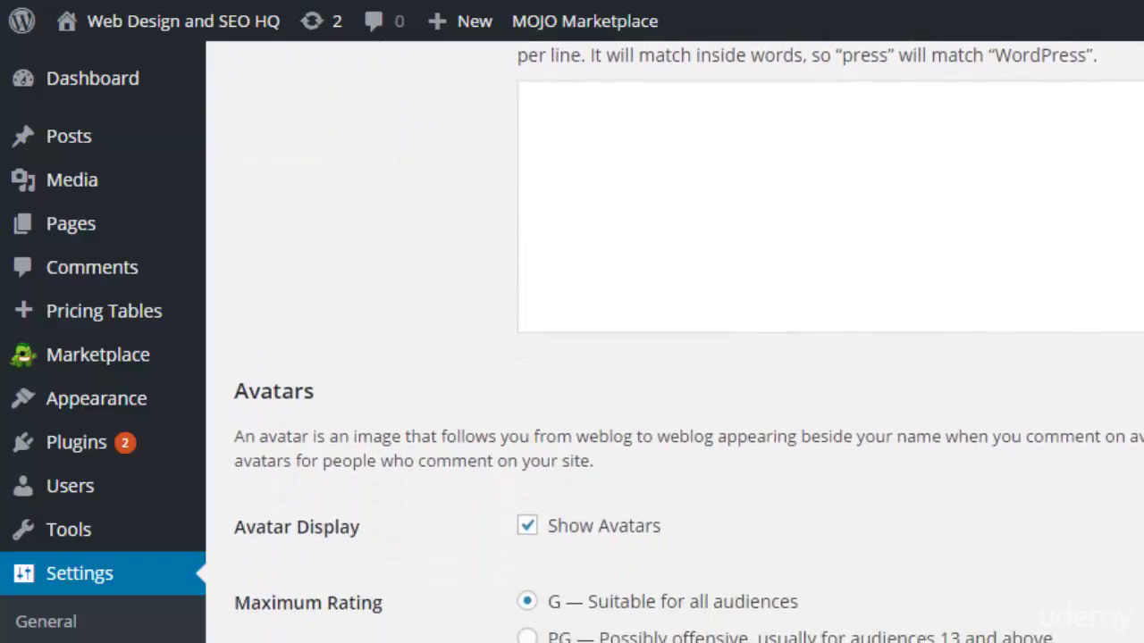
{"action": "scroll", "coordinate": [679, 357], "scroll_direction": "down", "scroll_amount": 3}
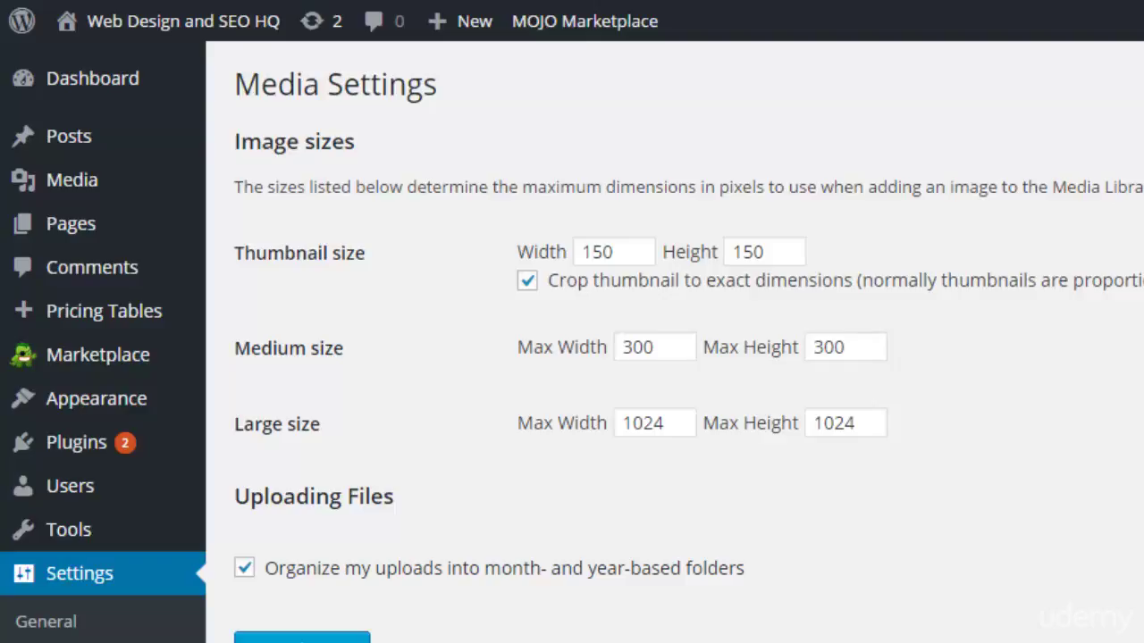
- In the Media settings, turn off organizing uploads into month- and year-based folders
{"action": "scroll", "coordinate": [214, 595], "scroll_direction": "down", "scroll_amount": 2}
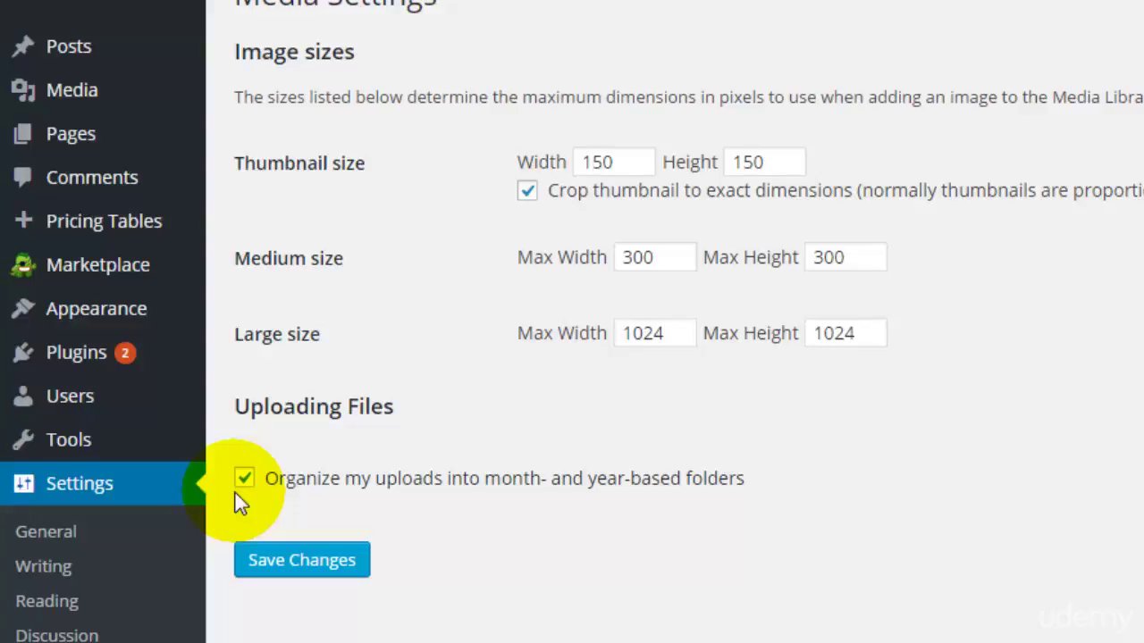
{"action": "left_click", "coordinate": [246, 484]}
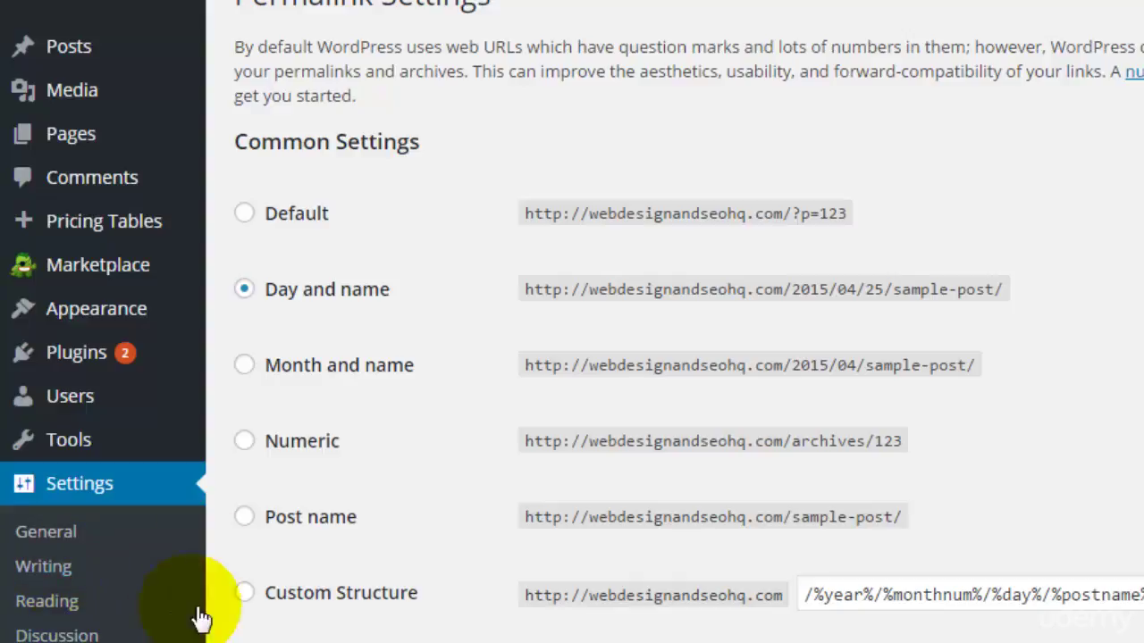
- In the Permalink settings, choose the Post name structure
{"action": "left_click", "coordinate": [243, 518]}
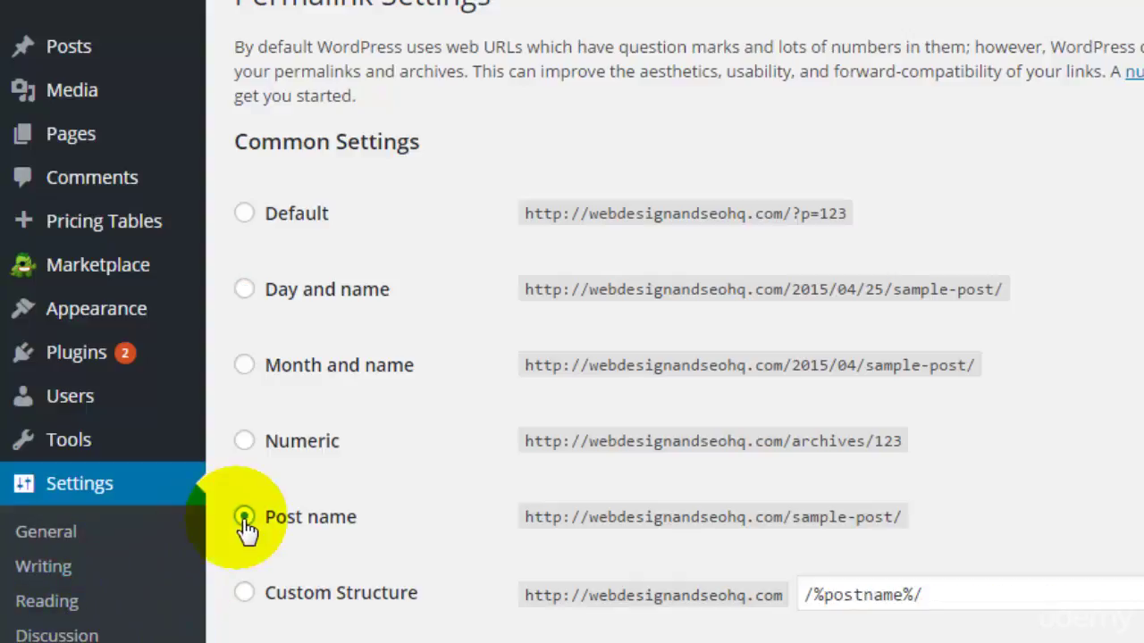